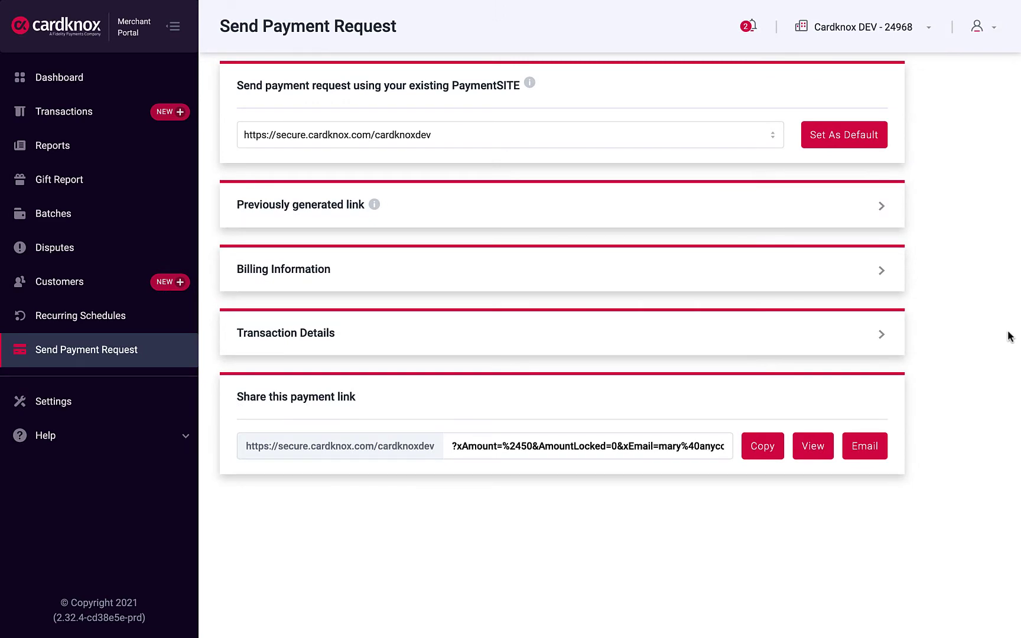
Expand the pre-filled Billing Information and $50 Transaction Details, then copy the payment link.
left_click(892, 276)
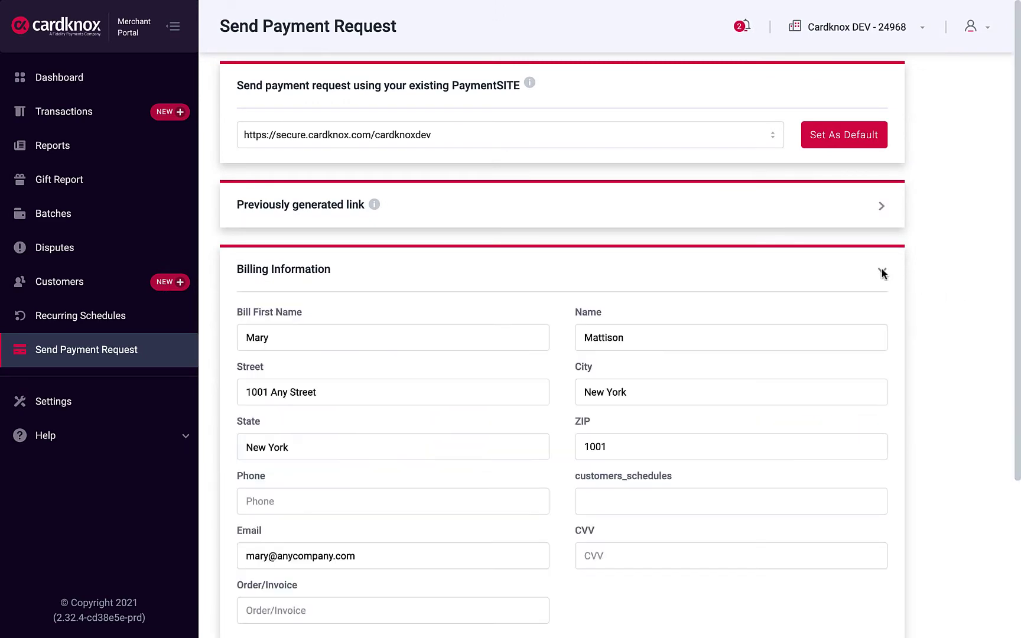
scroll(879, 475, "down", 3)
scroll(877, 476, "down", 1)
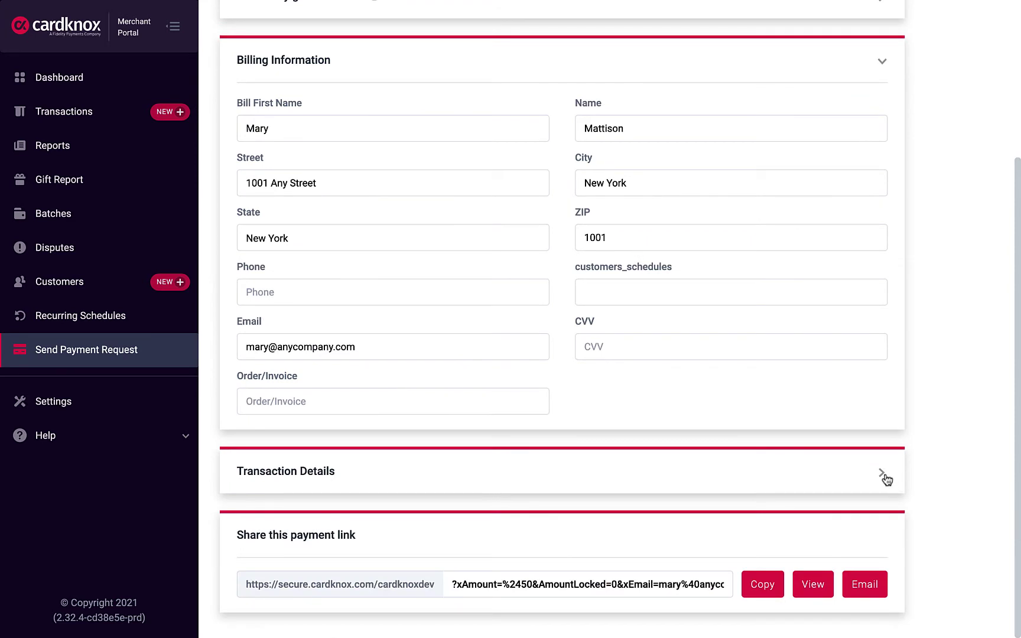
left_click(885, 476)
scroll(895, 476, "down", 2)
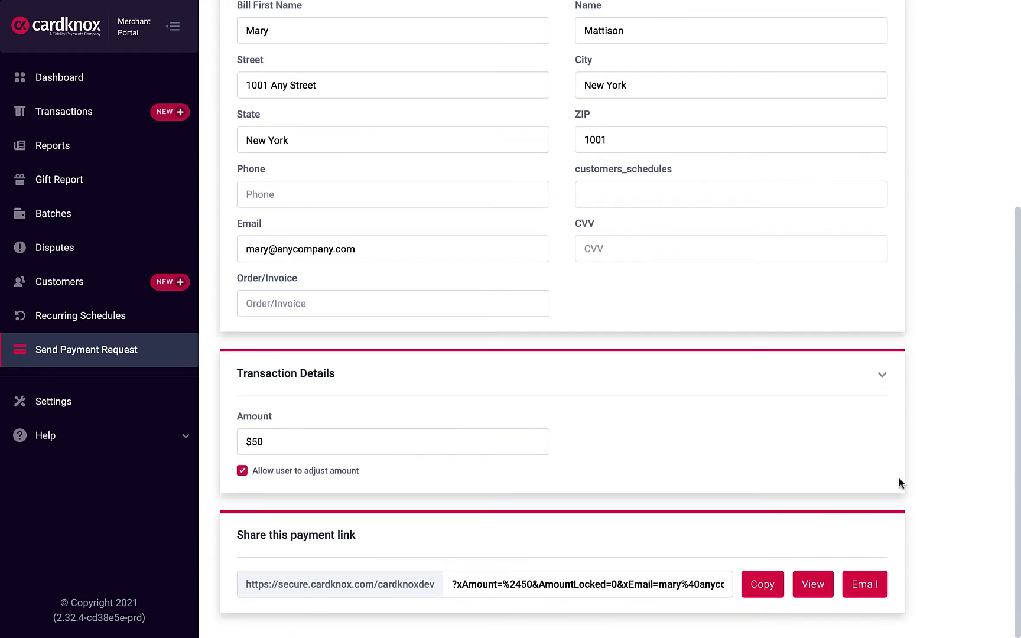
left_click(771, 586)
Open the email form for the request and replace the sender company with 'Any Company'.
left_click(864, 590)
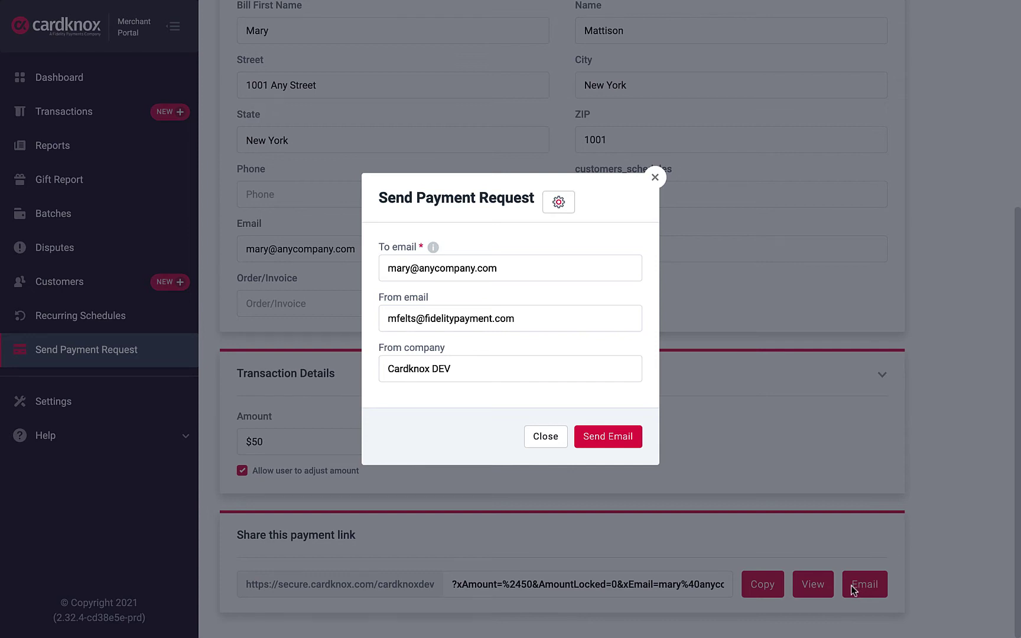
left_click_drag(464, 369, 370, 364)
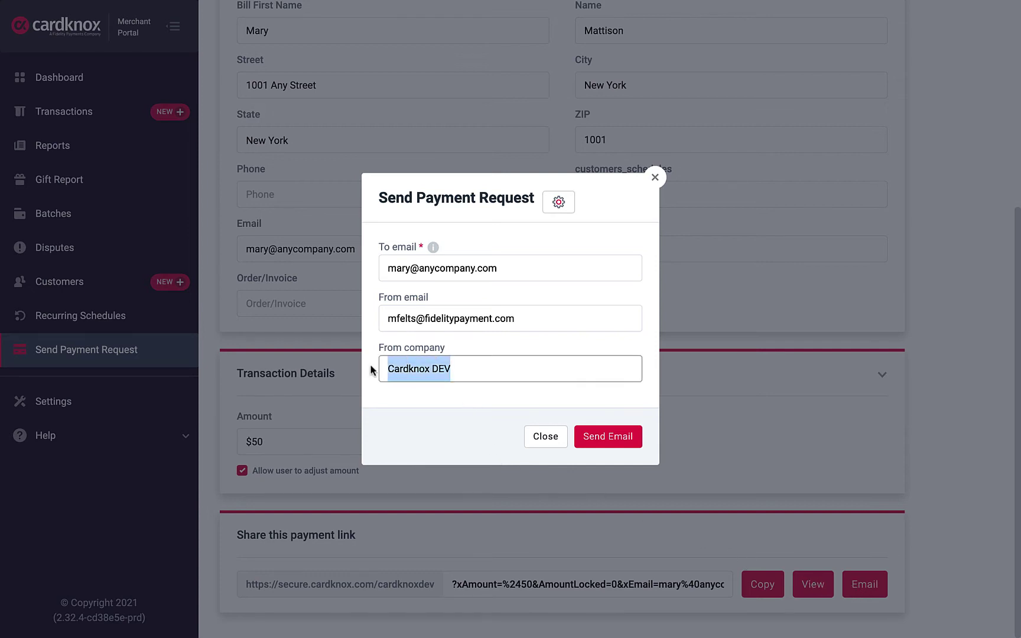
type("Any Co")
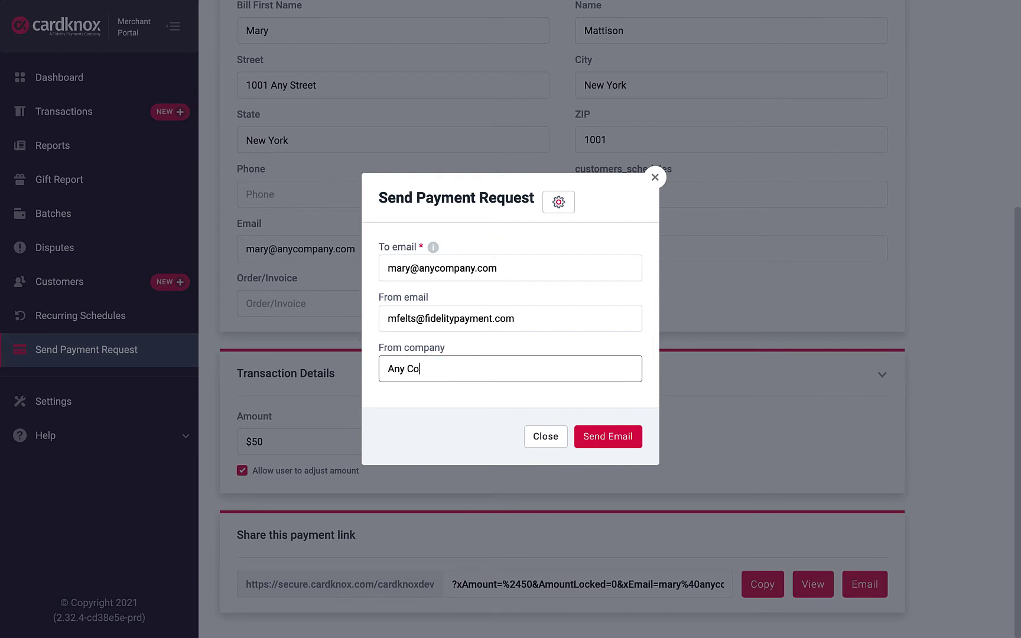
type("mpany")
Open the payment request email settings and expand all template sections for review.
left_click(558, 202)
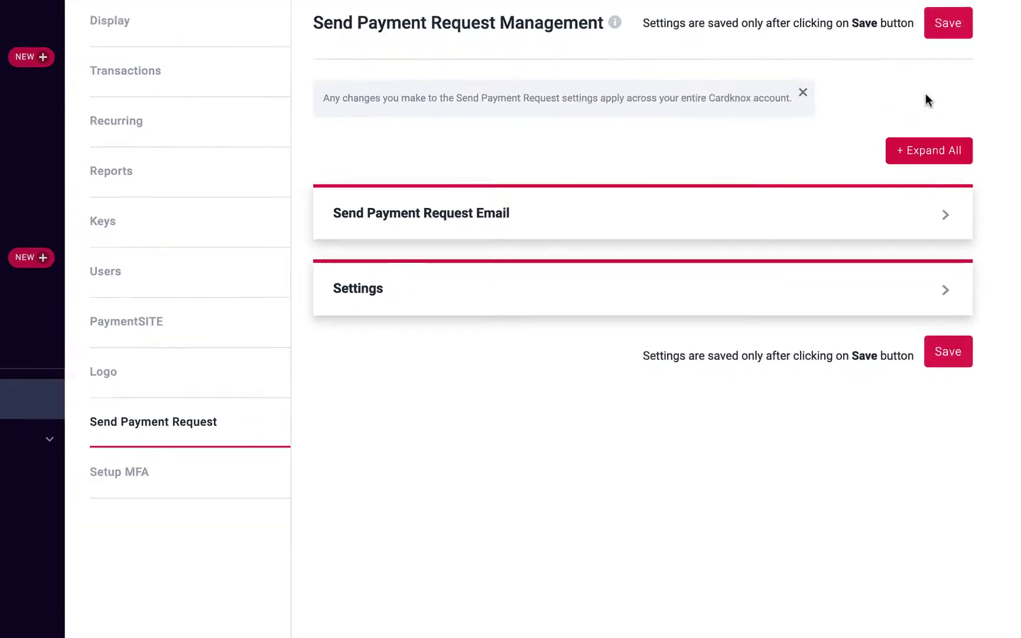
left_click(930, 143)
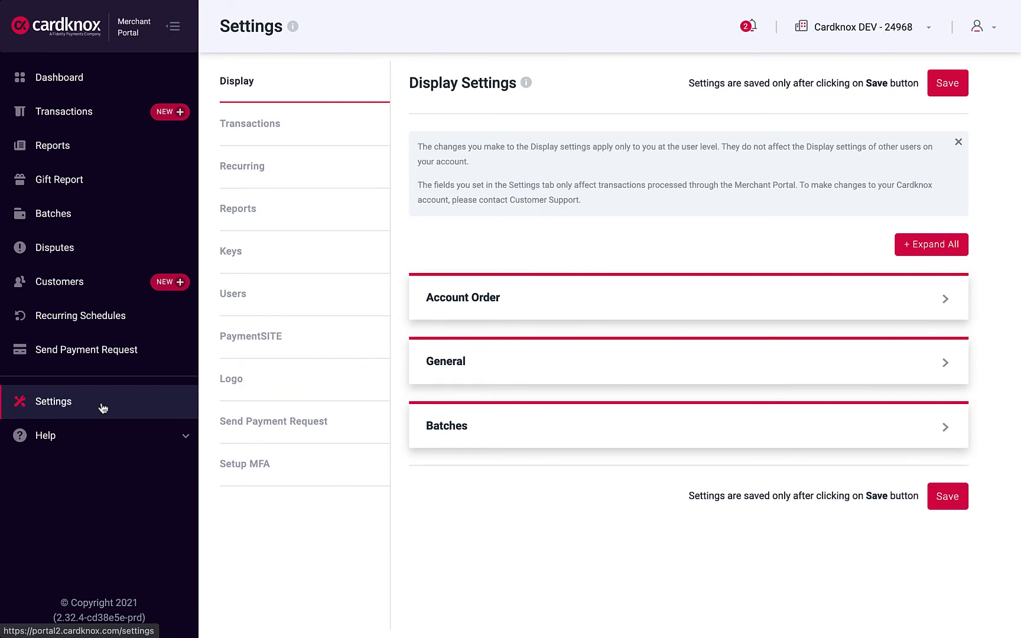
Show PaymentSITE Management listing the two Cardknox DEV PaymentSITEs.
left_click(250, 346)
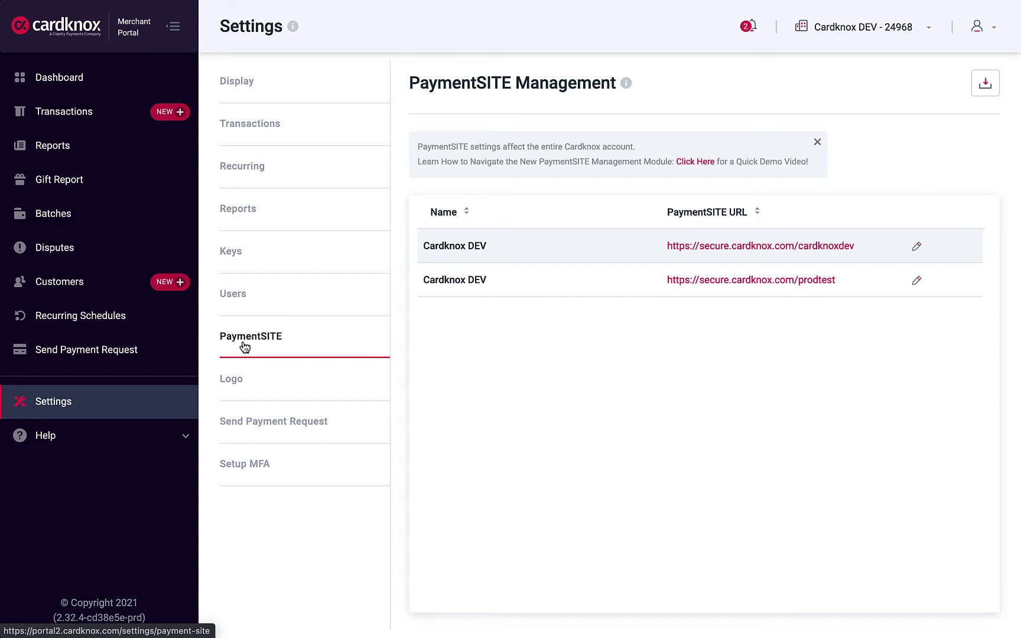
Edit the cardknoxdev PaymentSITE layout, expand all sections, and mark billing First Name required.
left_click(917, 250)
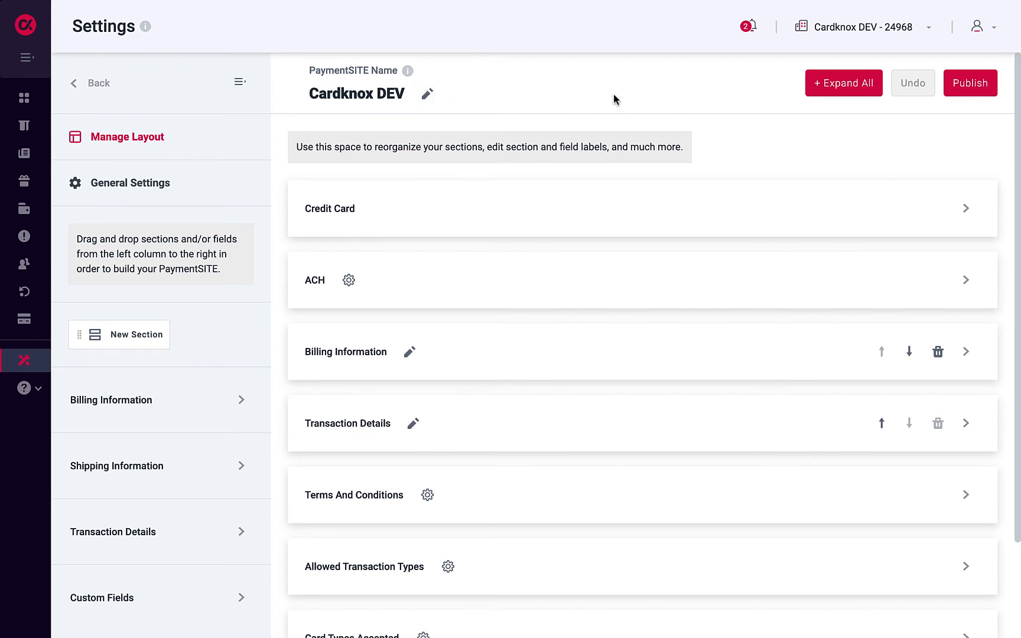
left_click(829, 91)
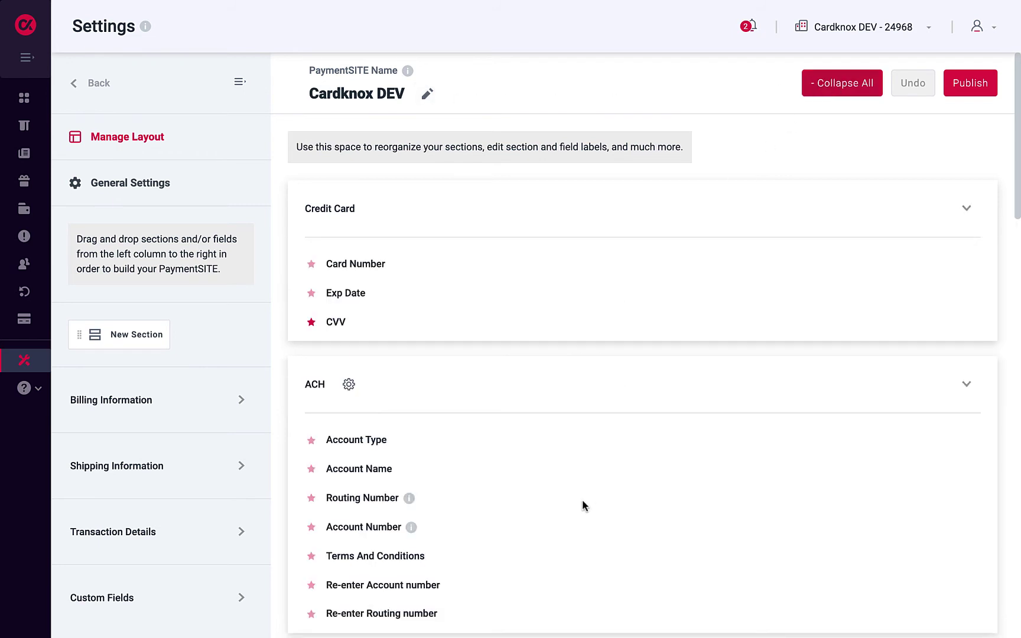
scroll(583, 500, "down", 3)
scroll(583, 499, "down", 7)
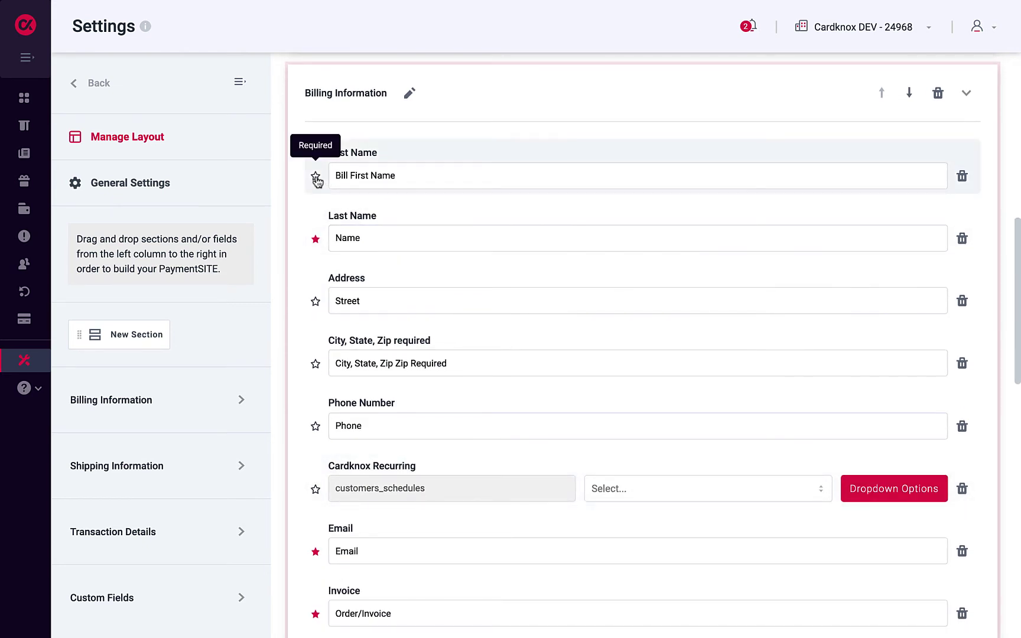
left_click(316, 178)
left_click(401, 175)
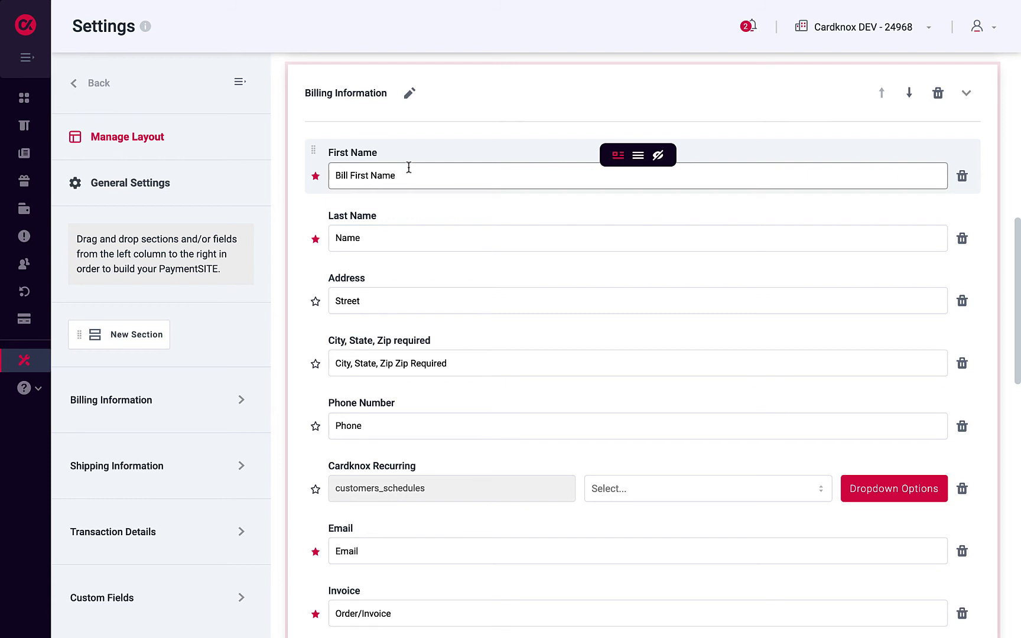
Add a Company field to Billing Information and relabel it 'Business'.
left_click(239, 404)
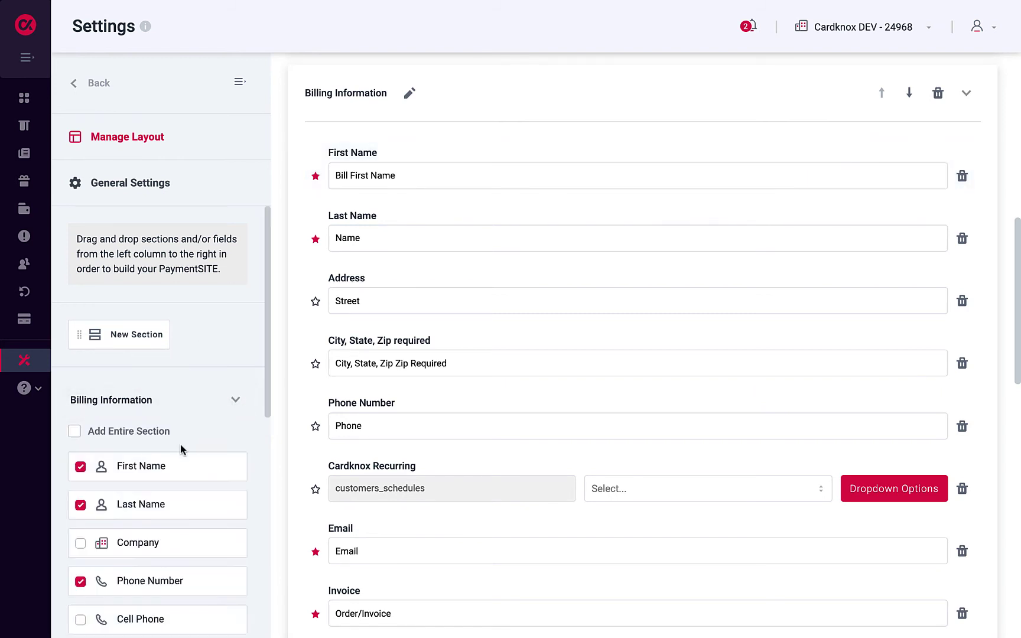
scroll(182, 451, "down", 3)
left_click_drag(137, 396, 407, 336)
left_click(378, 364)
key("BackSpace")
key("BackSpace")
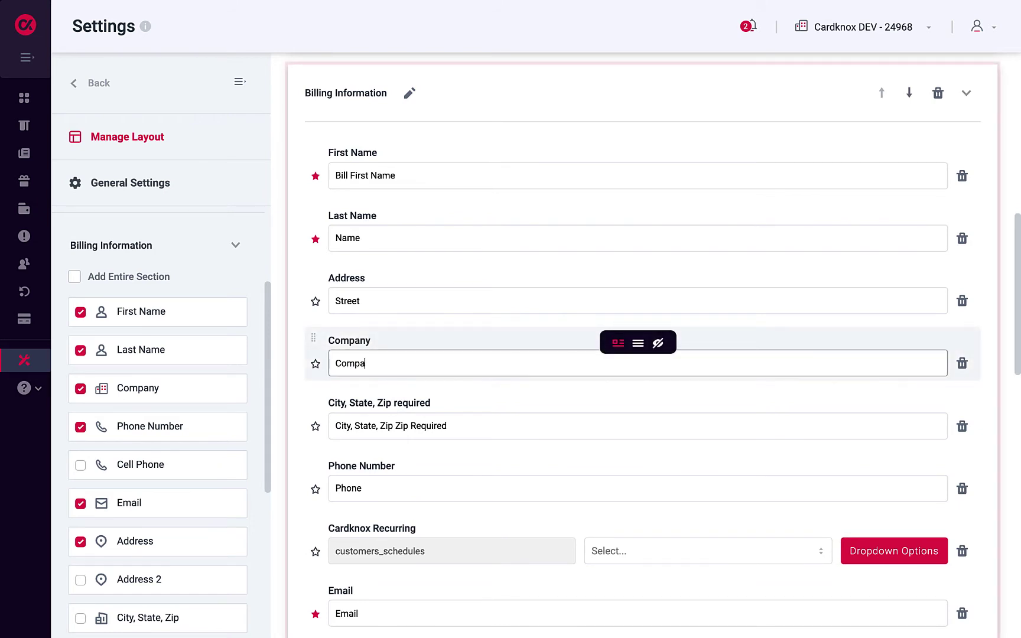
key("BackSpace")
key("BackSpace")
key("BackSpace")
type("Business")
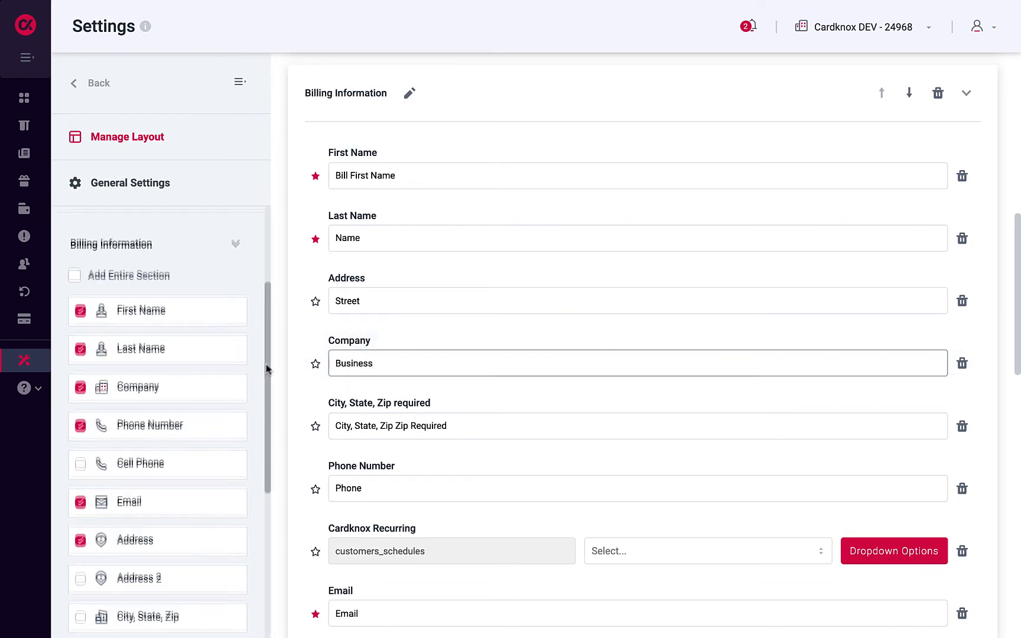
left_click_drag(266, 369, 258, 524)
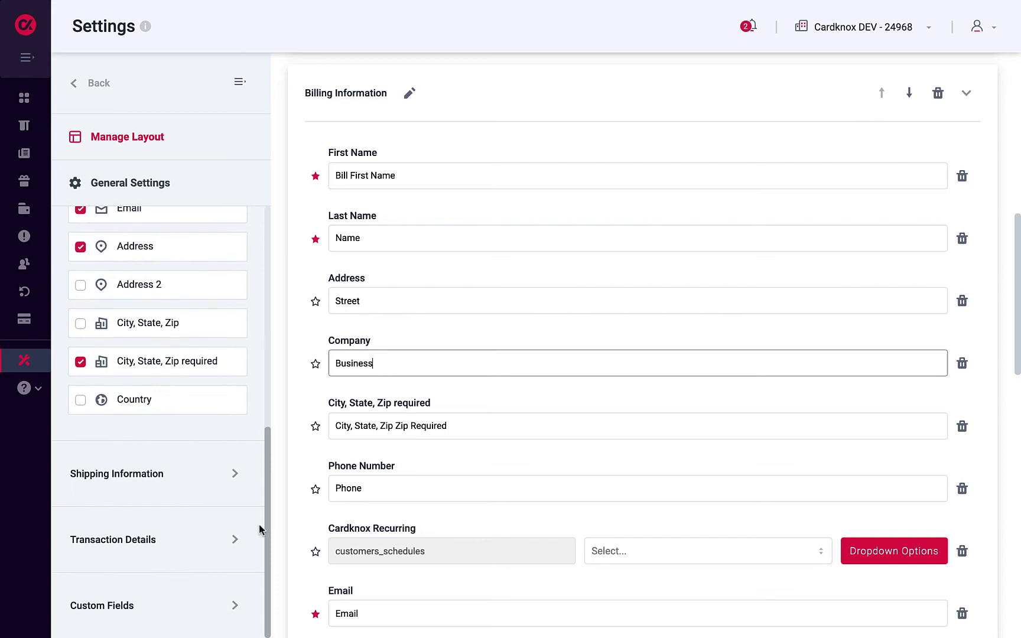
Add Custom06 above City, State, Zip in Billing Information and publish the layout.
left_click(234, 608)
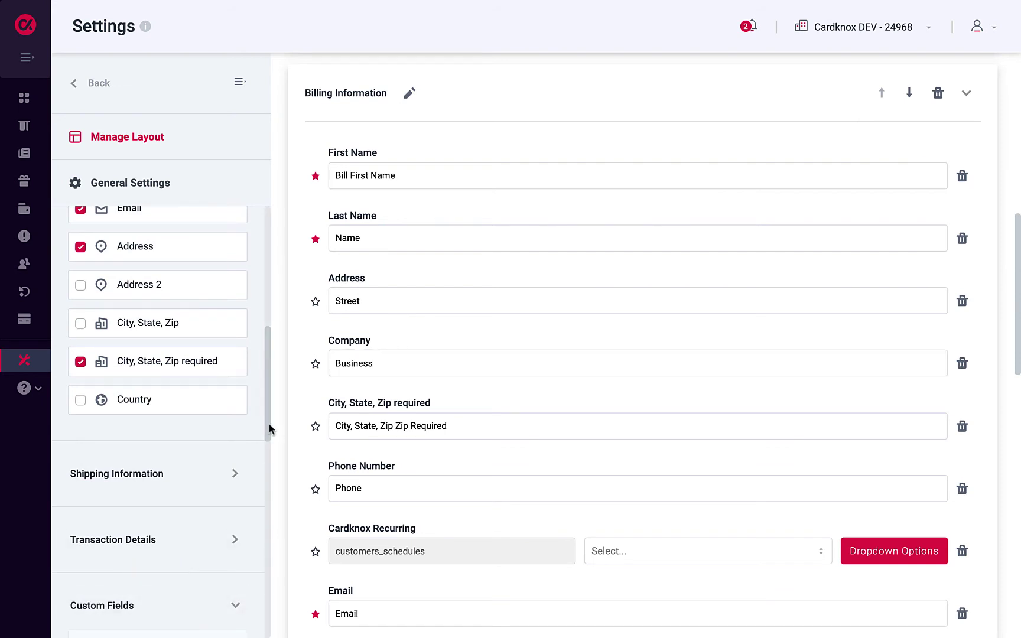
left_click_drag(269, 429, 253, 543)
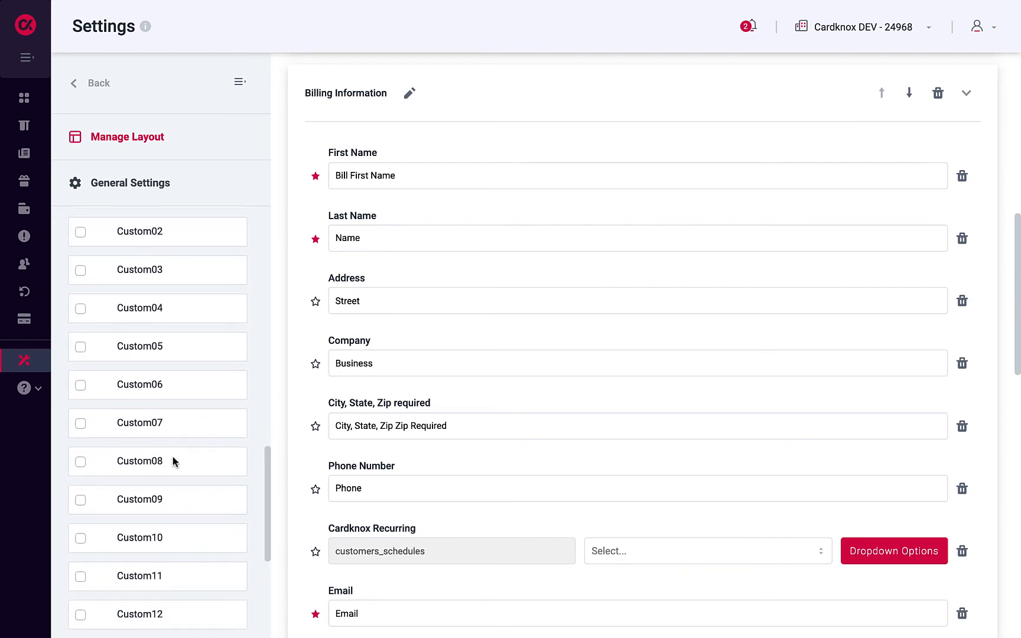
mouse_move(121, 385)
left_mouse_down()
mouse_move(340, 412)
mouse_move(367, 539)
mouse_move(388, 585)
left_mouse_up()
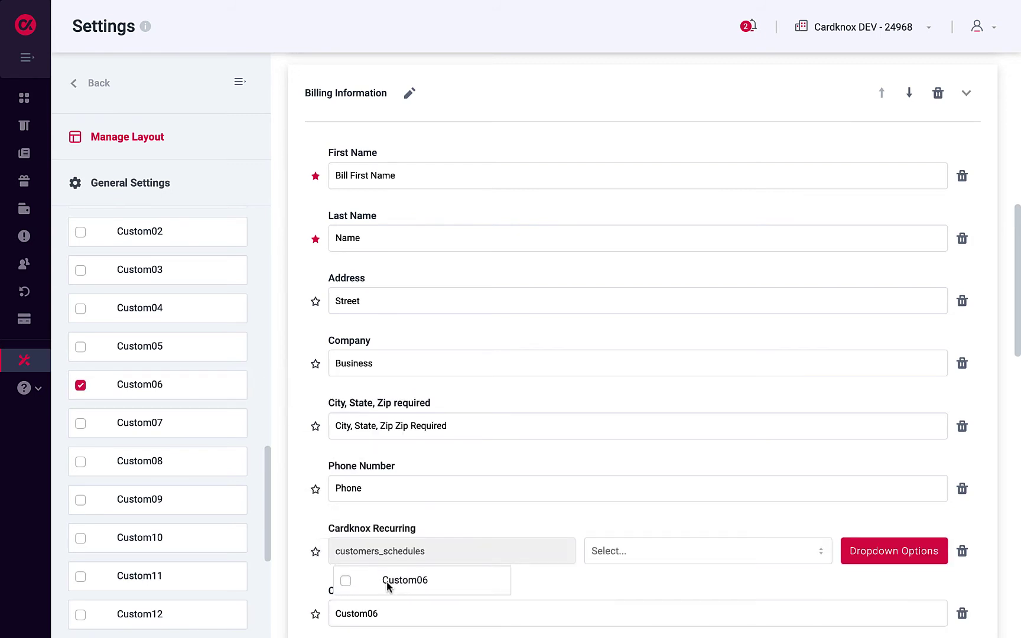
left_click_drag(388, 587, 387, 583)
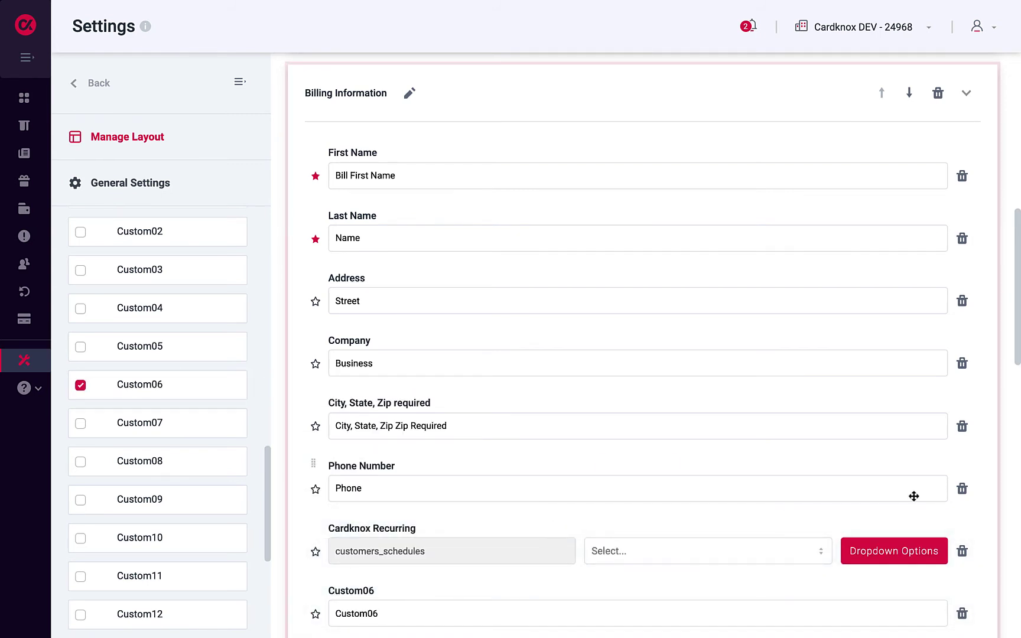
left_click_drag(1019, 228, 1017, 64)
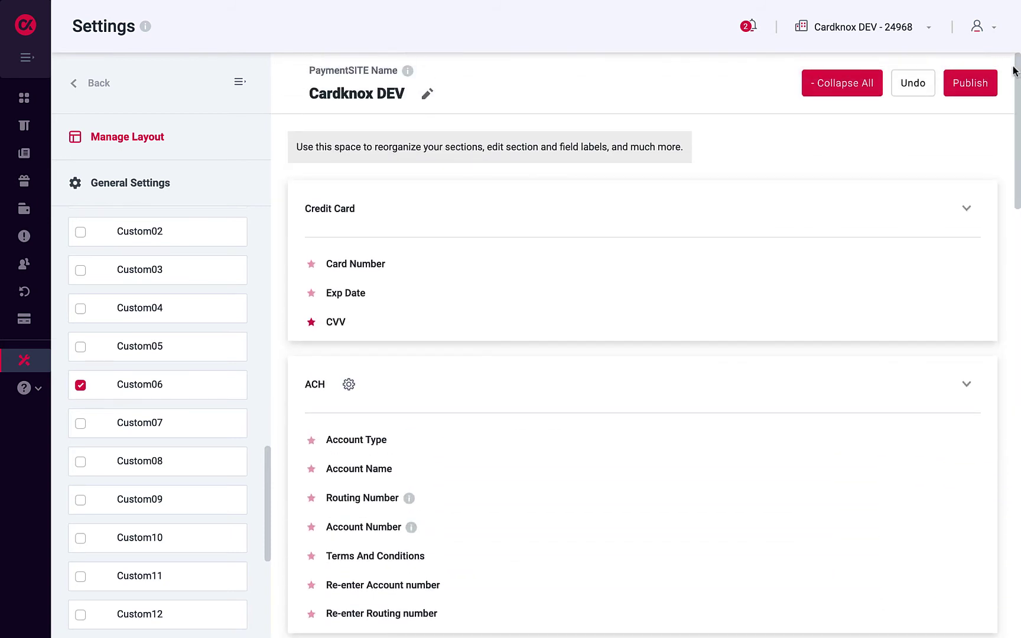
left_click(978, 87)
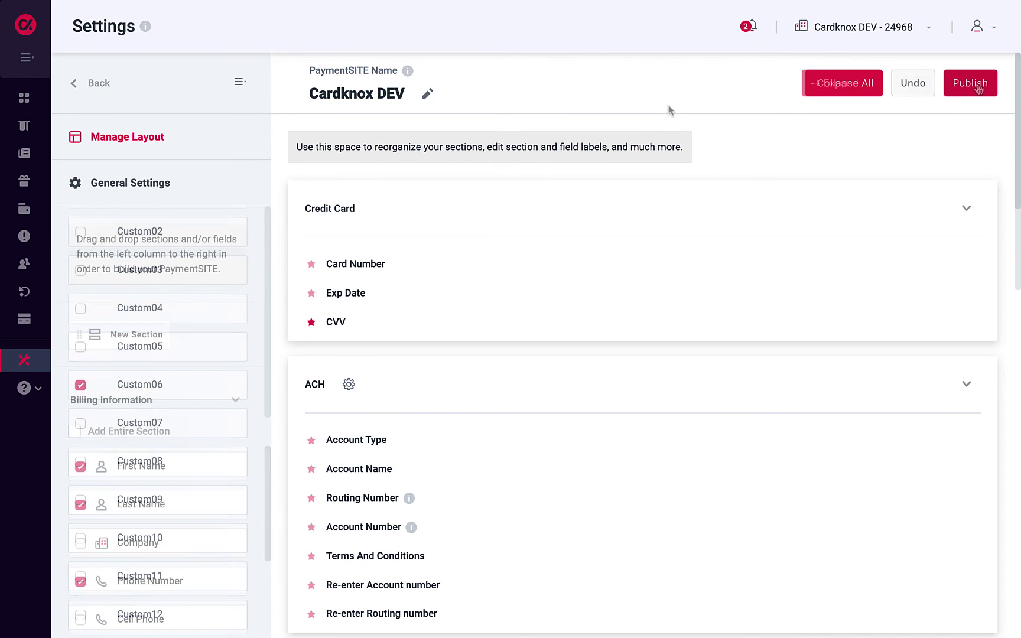
In General Settings, enable Display PaymentSITE logo and disable the terms agree checkbox.
left_click(112, 187)
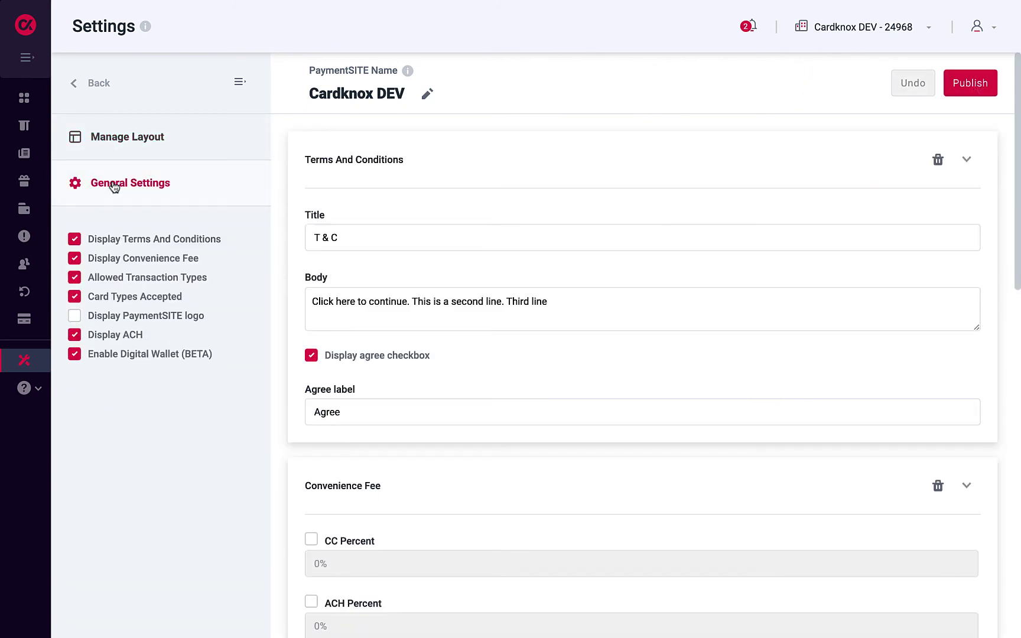
left_click(75, 317)
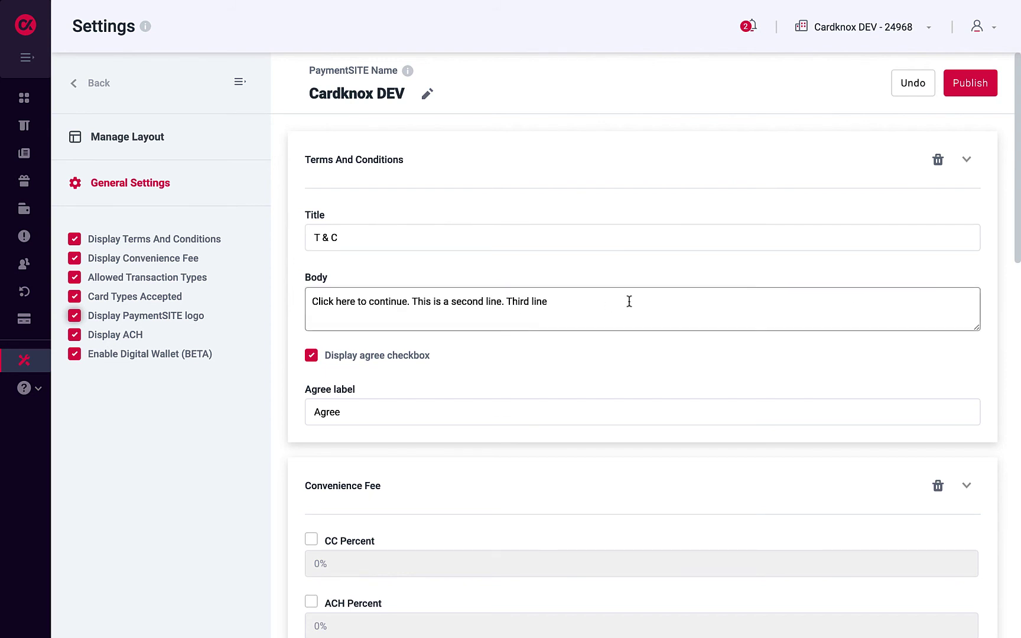
left_click_drag(579, 301, 304, 303)
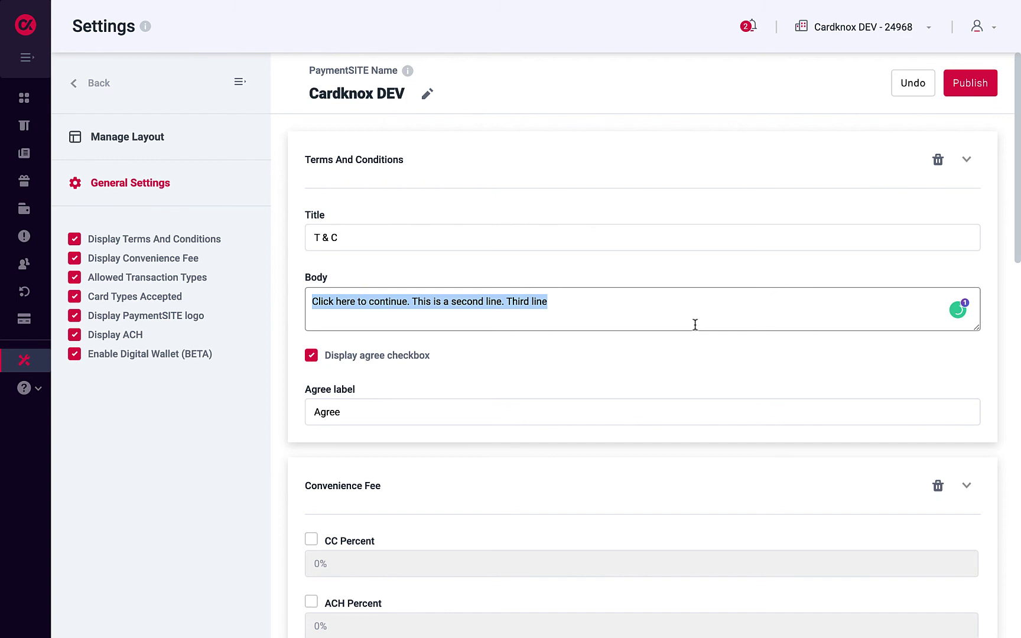
left_click(311, 356)
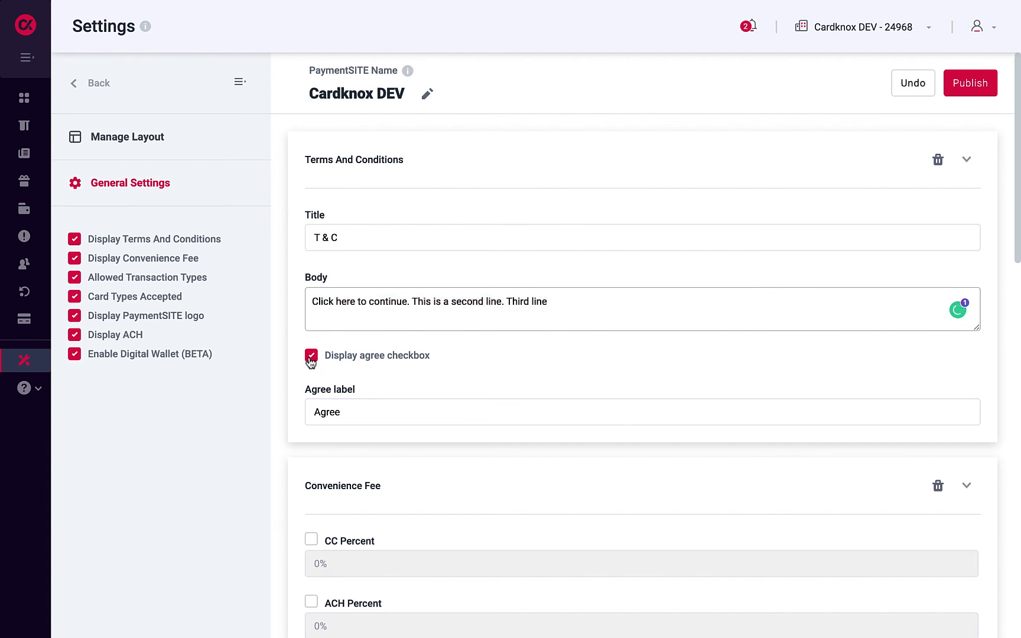
scroll(571, 381, "down", 7)
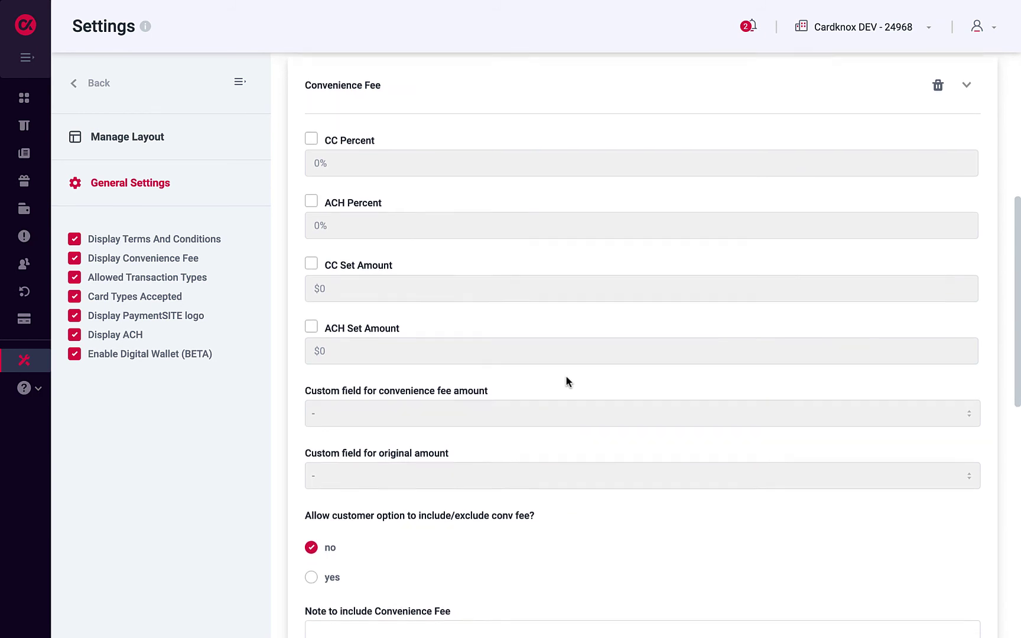
scroll(567, 382, "down", 5)
scroll(567, 381, "down", 6)
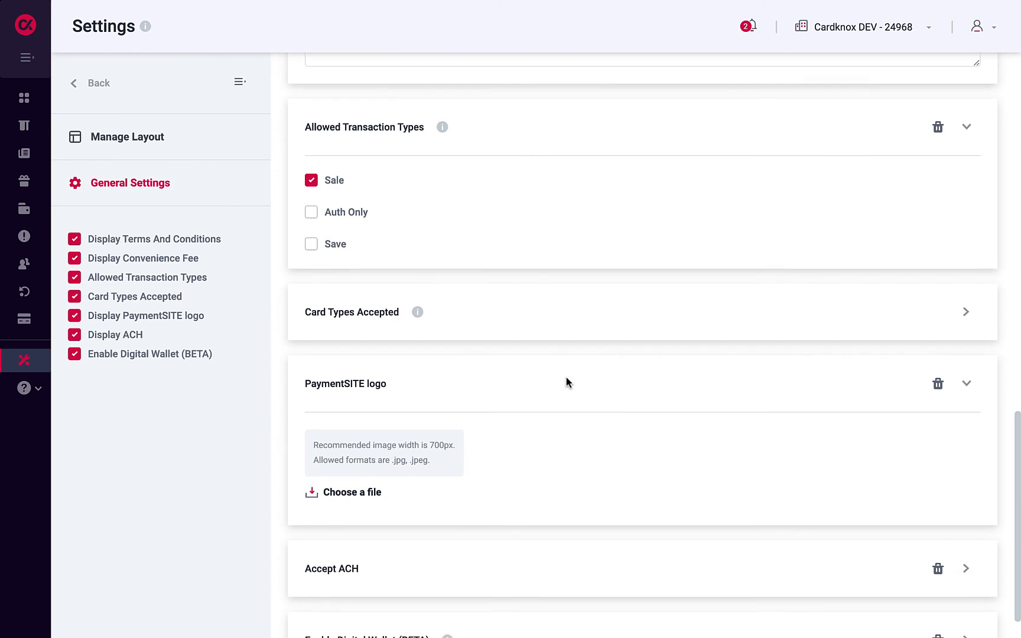
scroll(567, 382, "down", 1)
Choose logo-header.jpg in the PaymentSITE logo section and upload it.
left_click(363, 447)
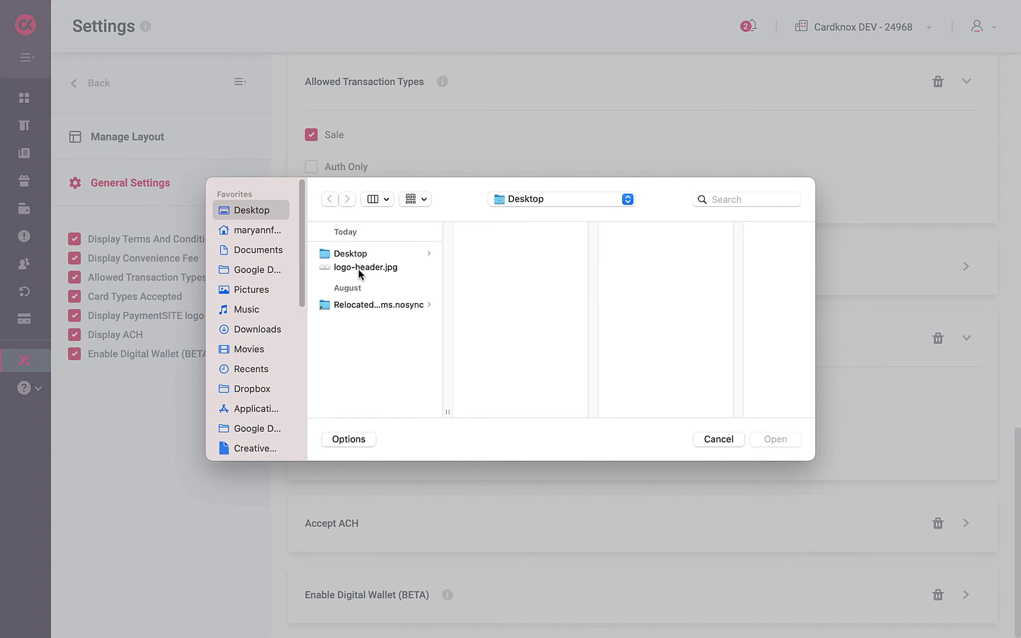
left_click(362, 267)
left_click(756, 439)
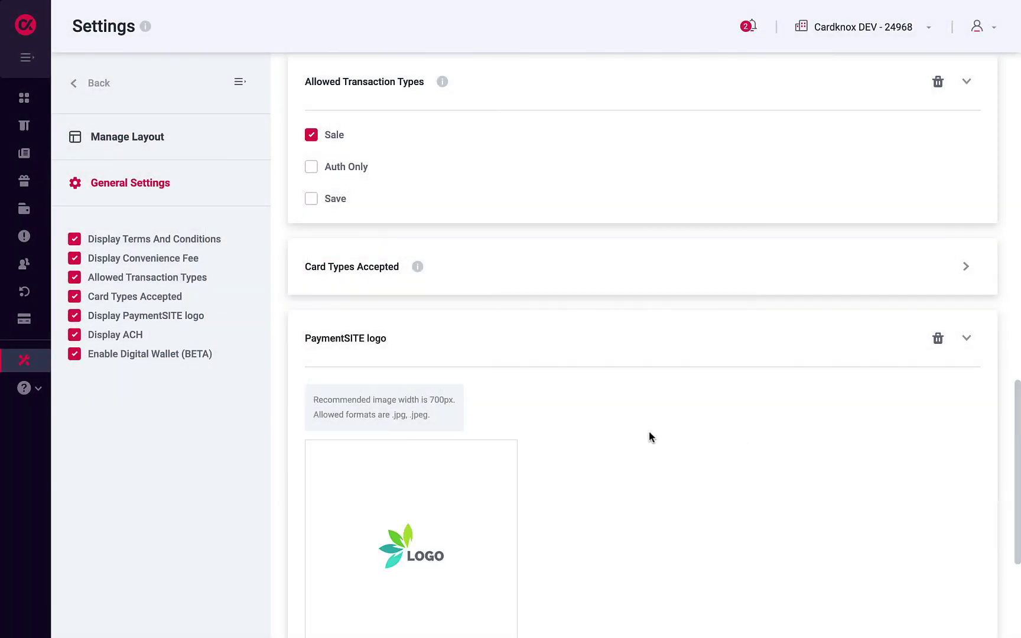
scroll(649, 434, "down", 5)
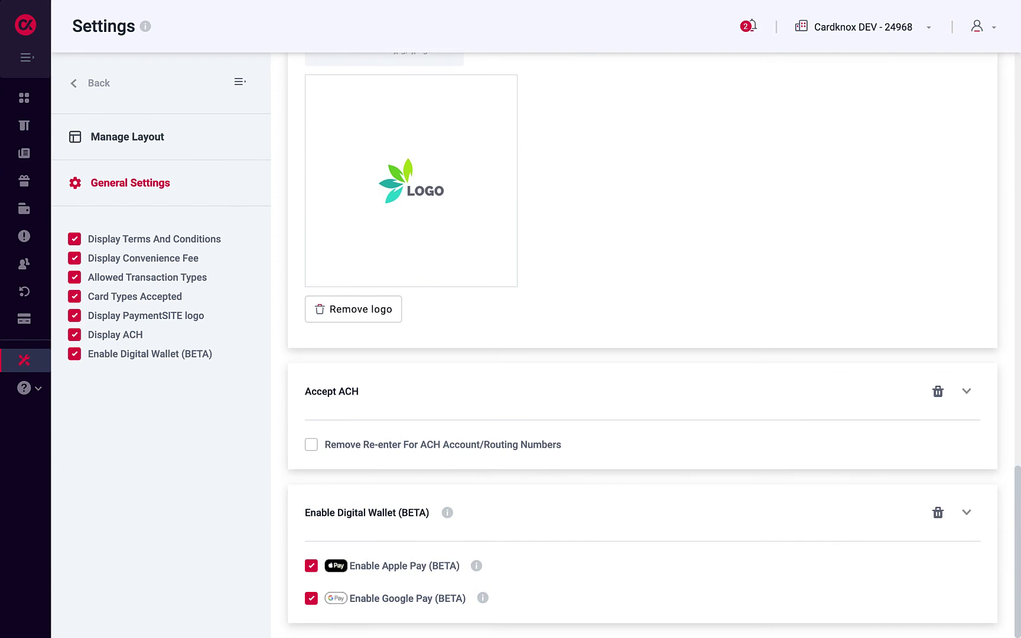
scroll(971, 210, "up", 10)
scroll(971, 210, "up", 10)
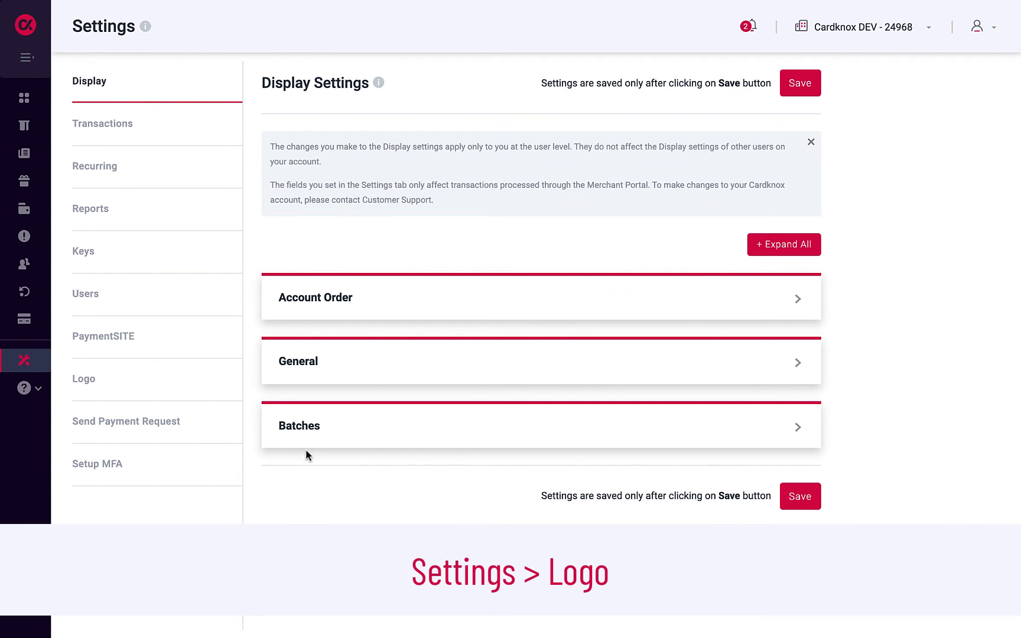
Upload logo-2.jpg as the company logo in Logo Management.
left_click(90, 388)
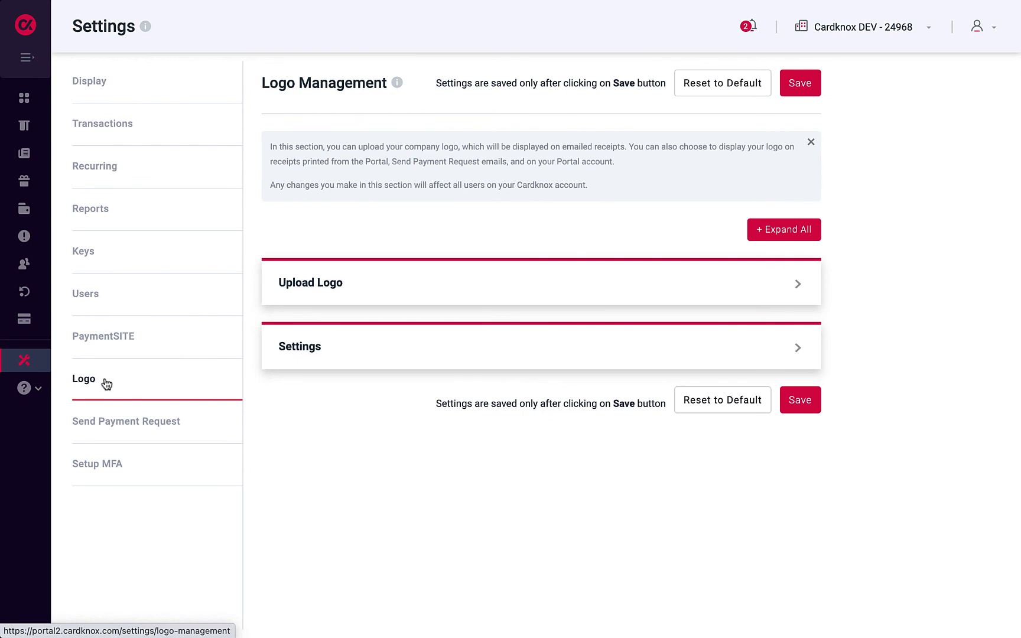
left_click(781, 236)
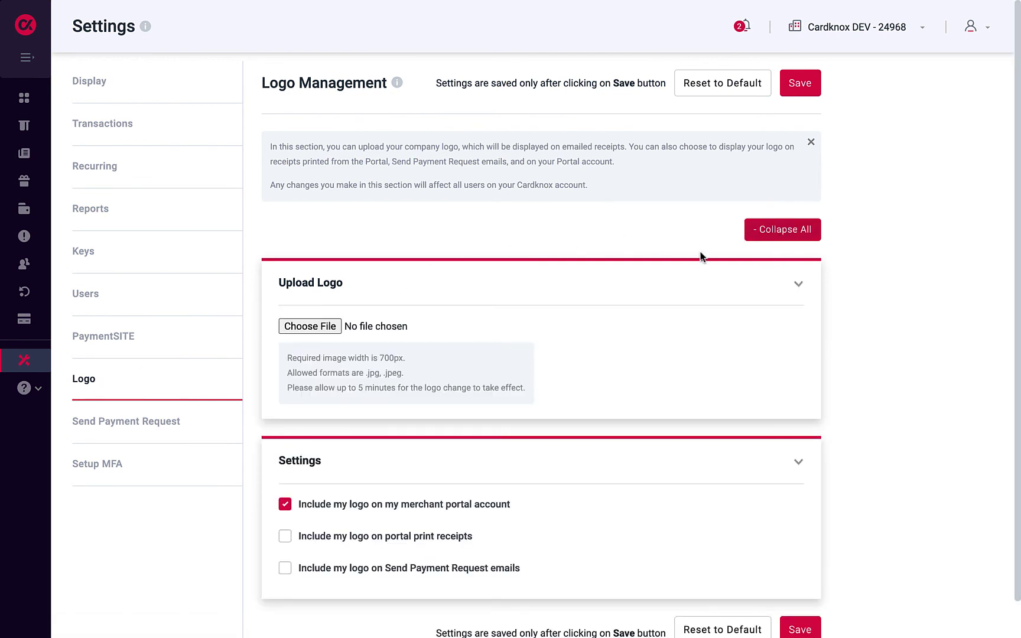
left_click(326, 329)
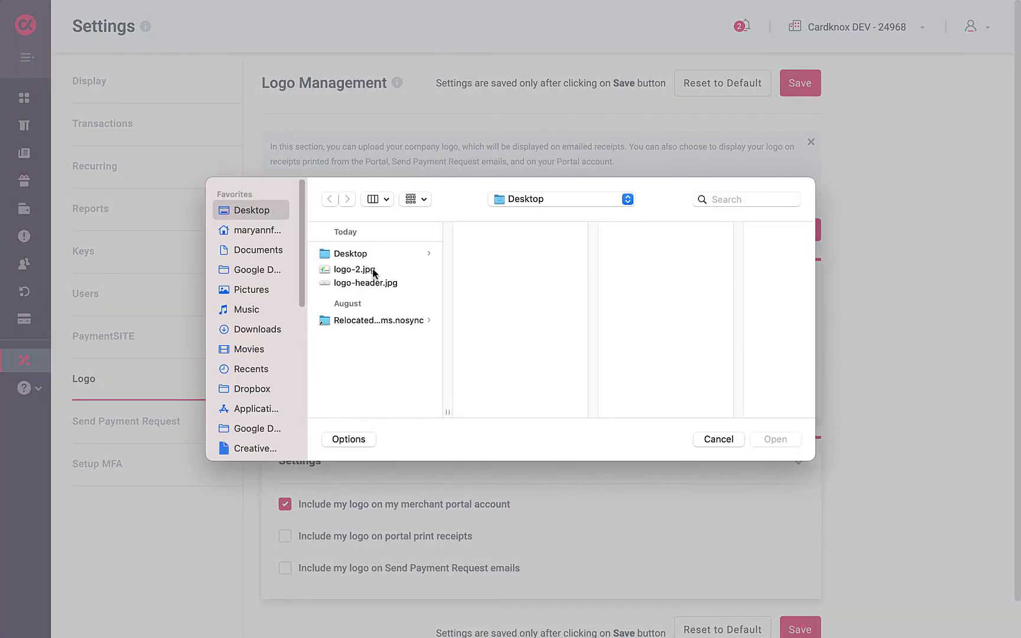
left_click(373, 271)
left_click(762, 439)
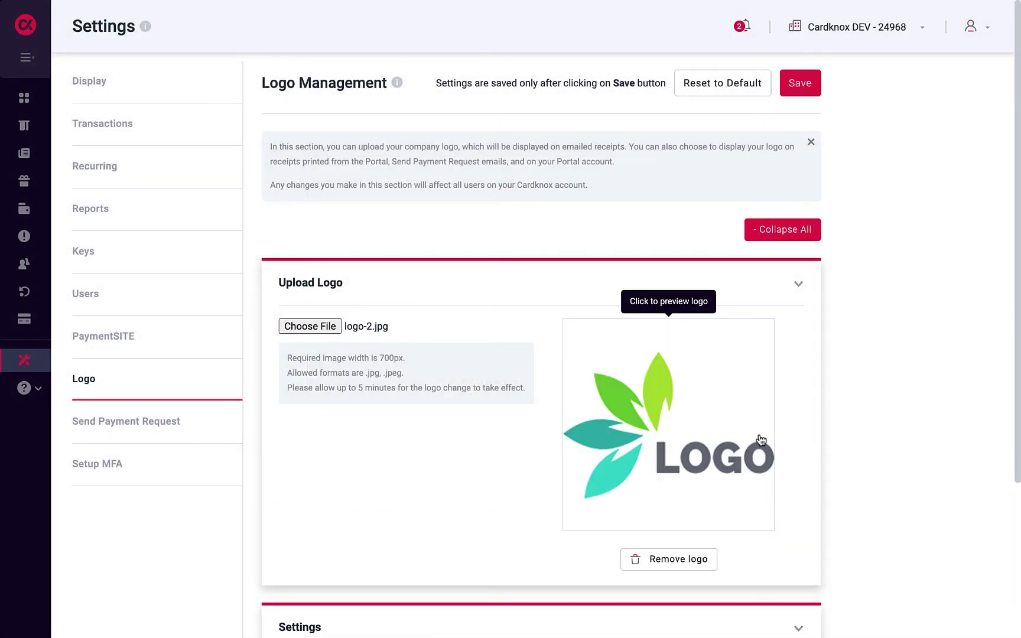
Show the logo on portal print receipts and Send Payment Request emails.
scroll(761, 440, "down", 5)
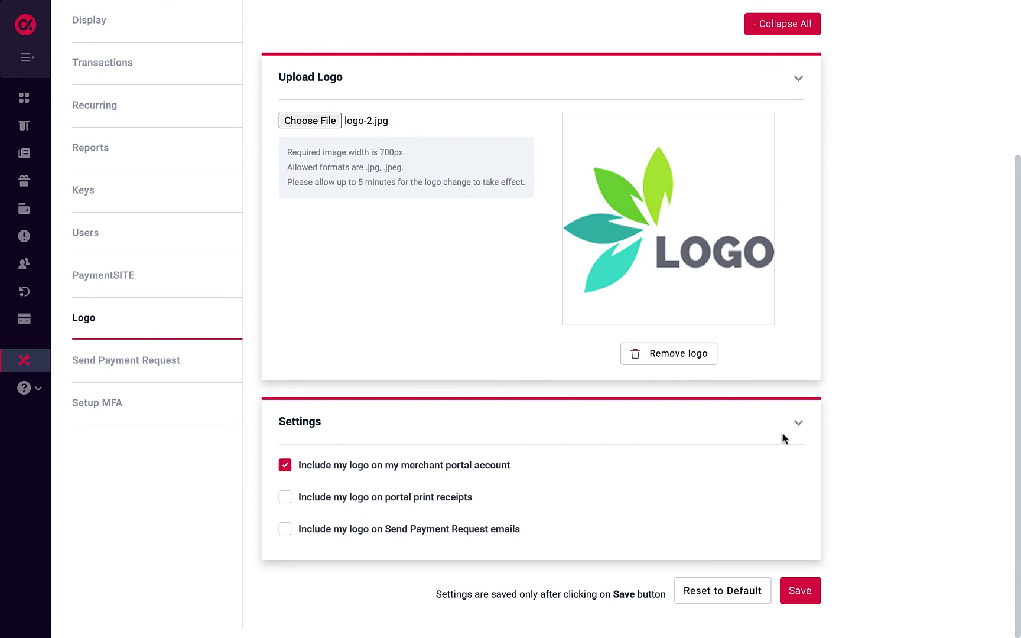
left_click(290, 498)
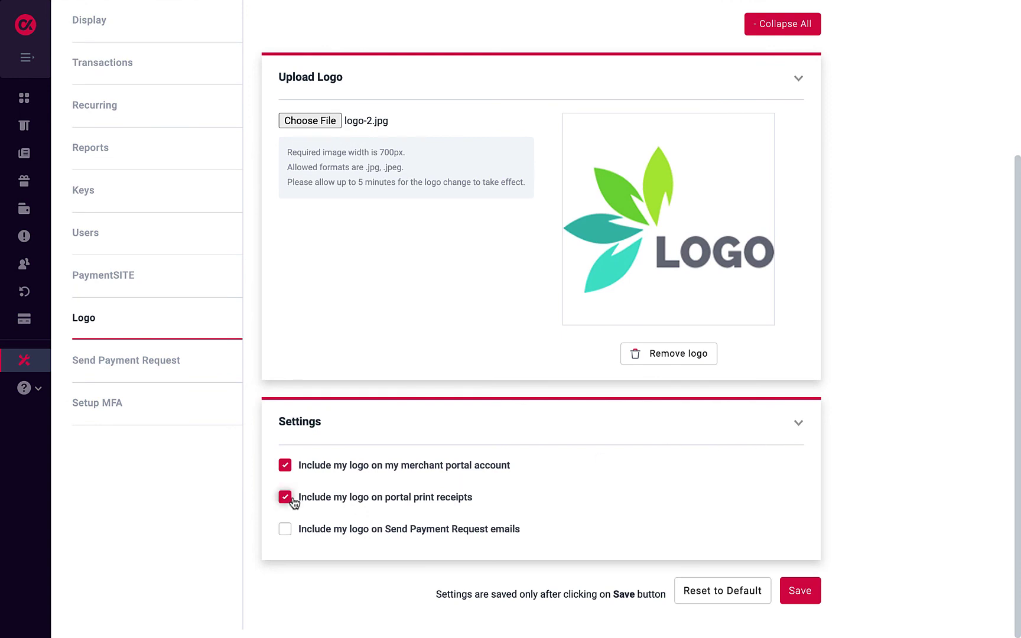
left_click(290, 536)
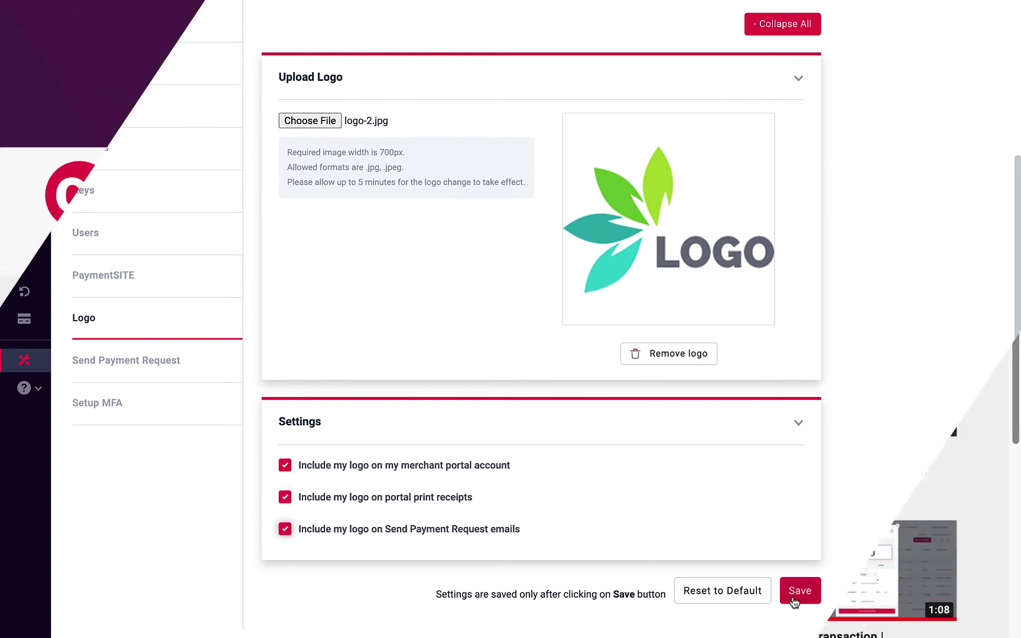